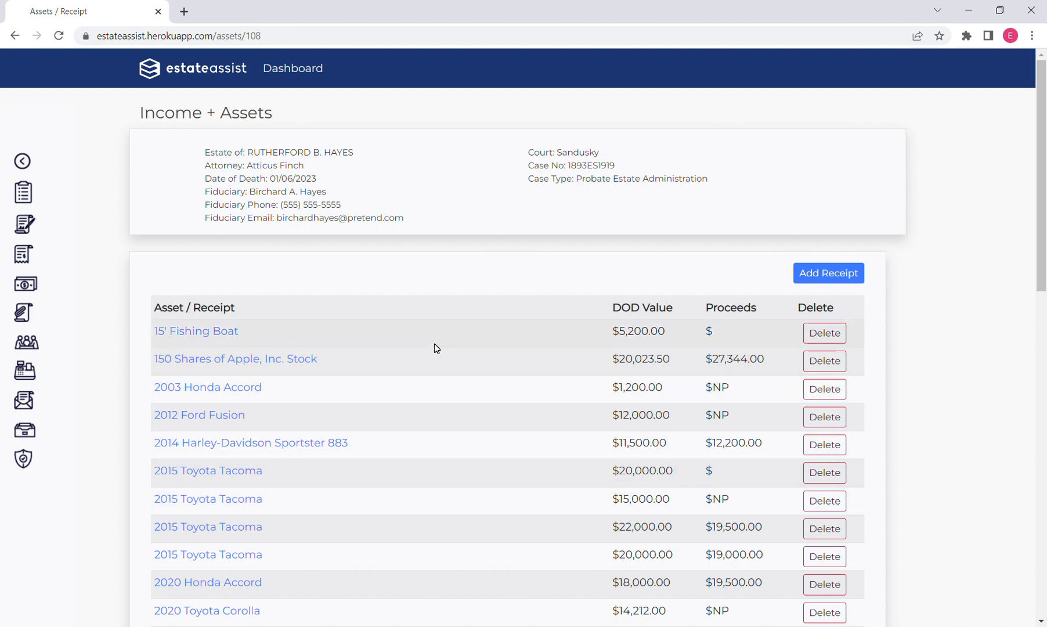
Start a new asset/receipt for the estate with the description 2015 Toyota Tacoma.
{"action": "left_click", "coordinate": [842, 279]}
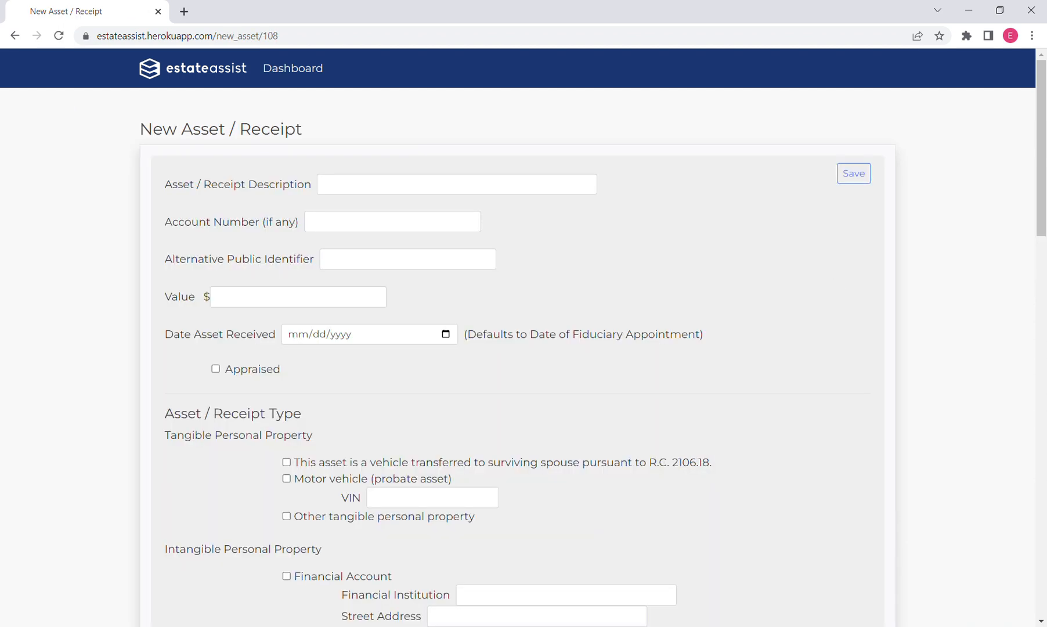
{"action": "left_click", "coordinate": [406, 184]}
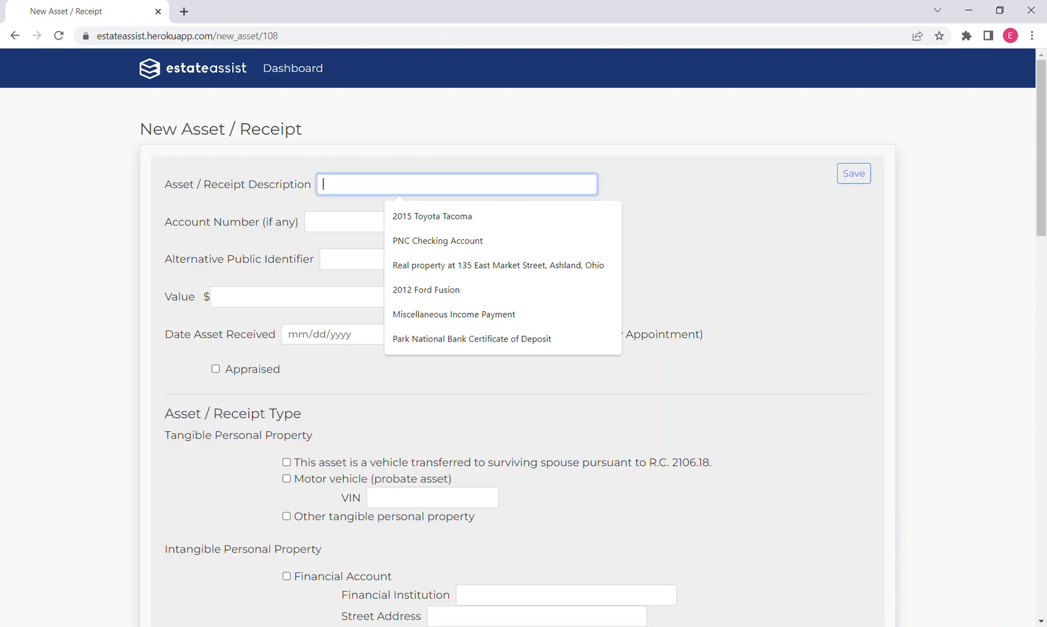
{"action": "left_click", "coordinate": [451, 221]}
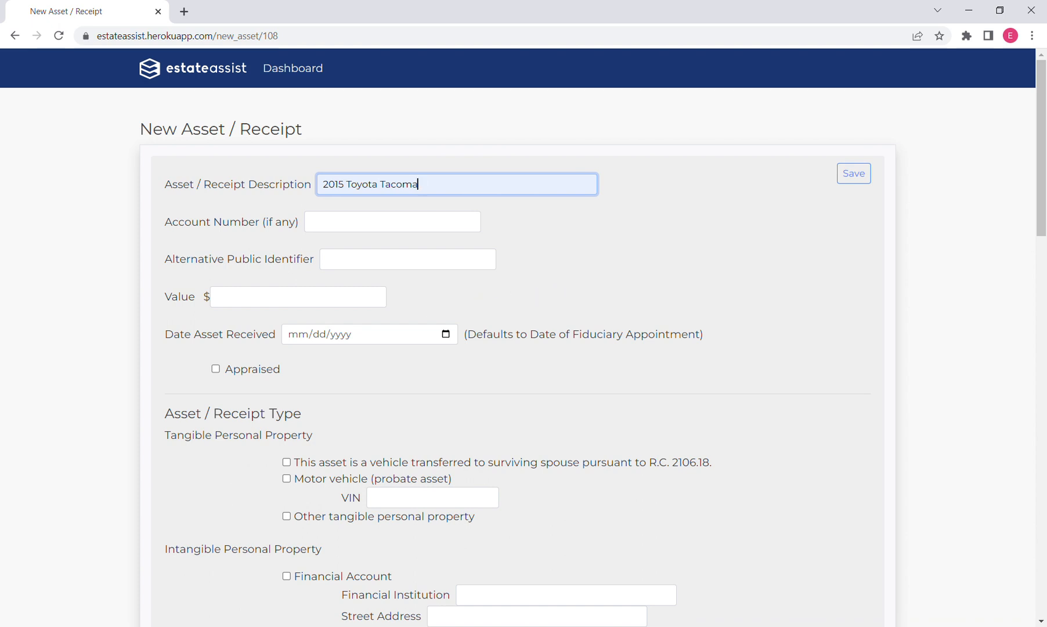
Set the asset's value to $20000.00 and mark it as appraised.
{"action": "left_click", "coordinate": [298, 297]}
{"action": "type", "text": "2000"}
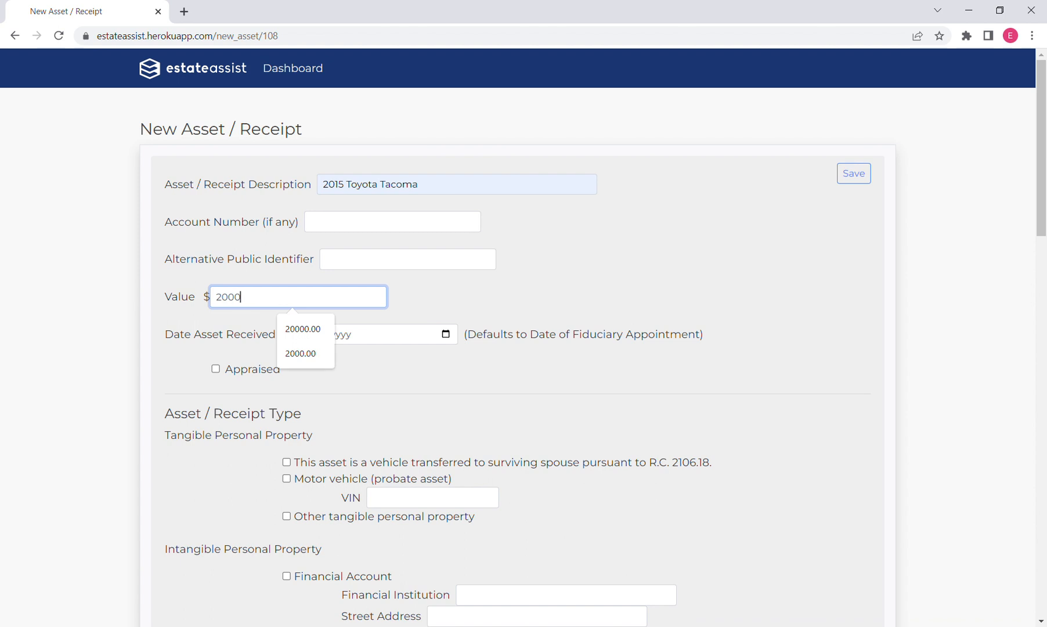
{"action": "type", "text": "0.00"}
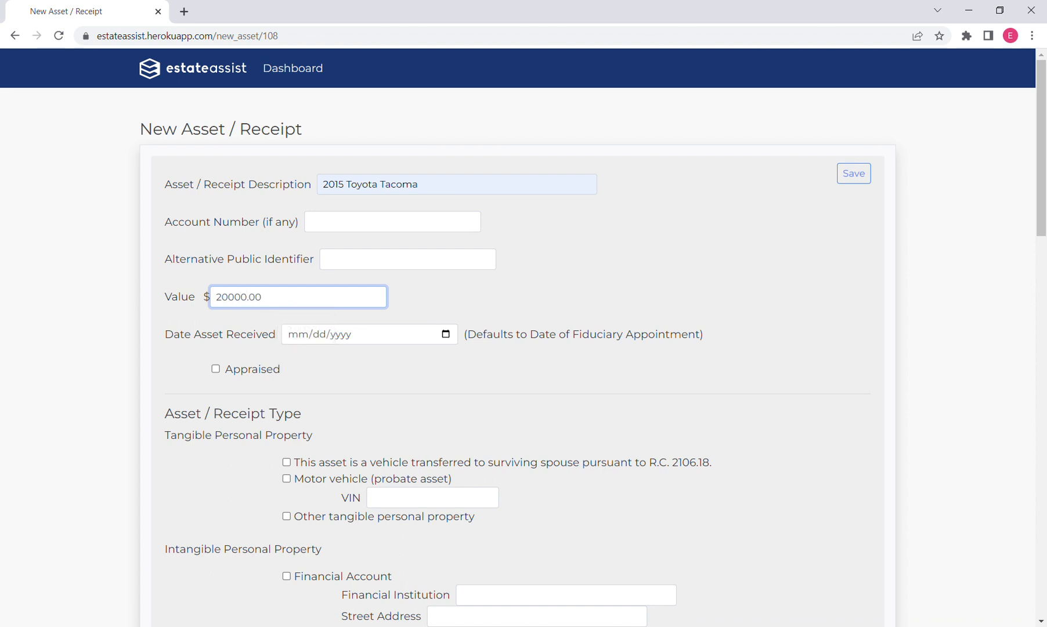
{"action": "left_click", "coordinate": [510, 300]}
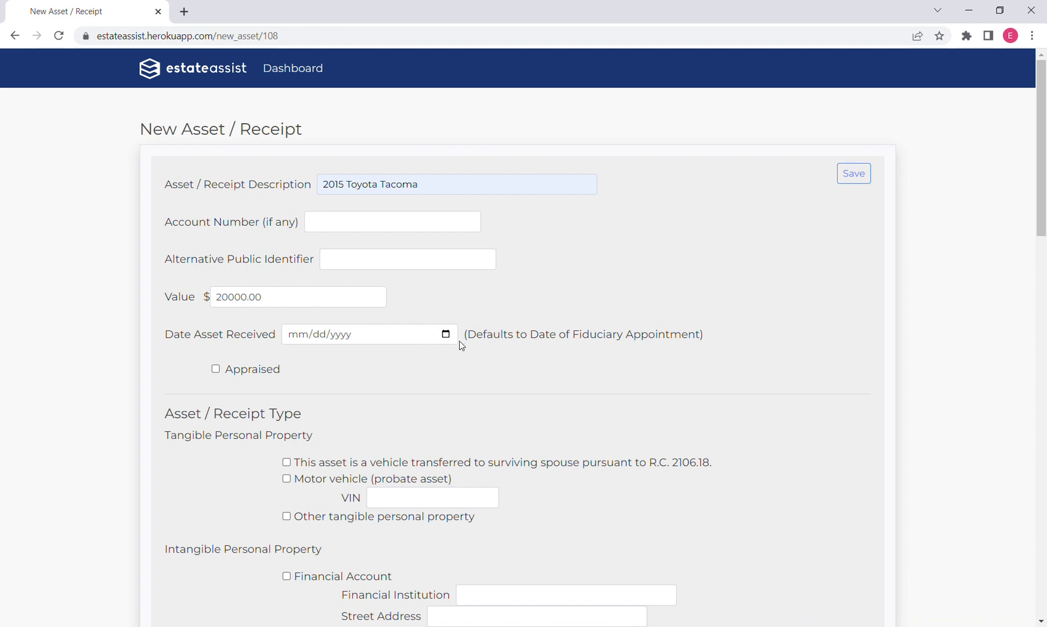
{"action": "left_click", "coordinate": [215, 370]}
Classify the asset as a motor vehicle (probate asset) and fill in its VIN.
{"action": "scroll", "coordinate": [718, 297], "scroll_direction": "down", "scroll_amount": 2}
{"action": "scroll", "coordinate": [719, 299], "scroll_direction": "down", "scroll_amount": 1}
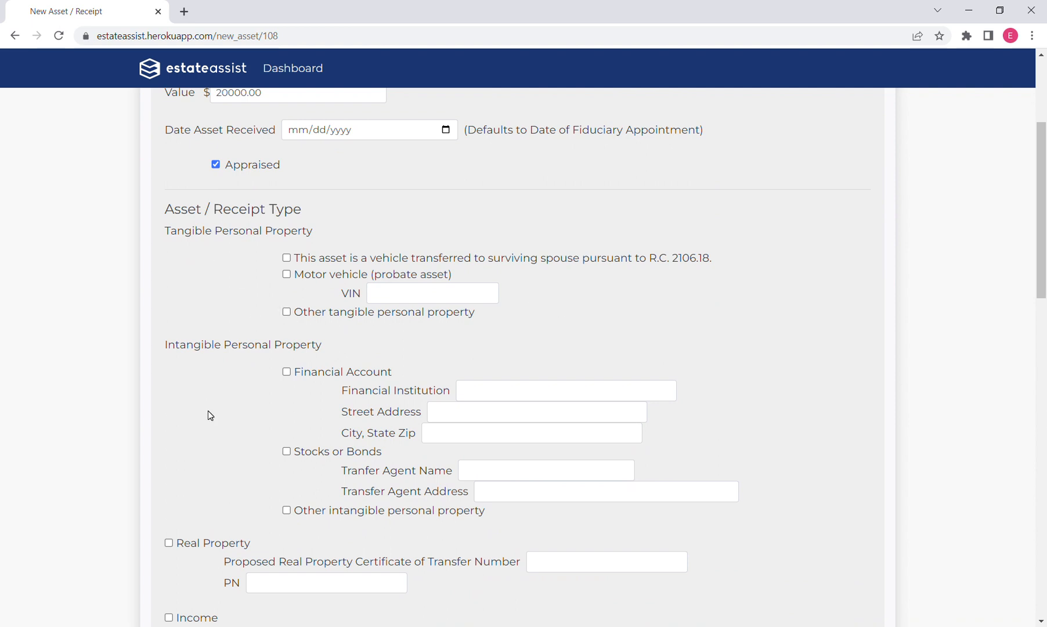
{"action": "scroll", "coordinate": [208, 411], "scroll_direction": "down", "scroll_amount": 1}
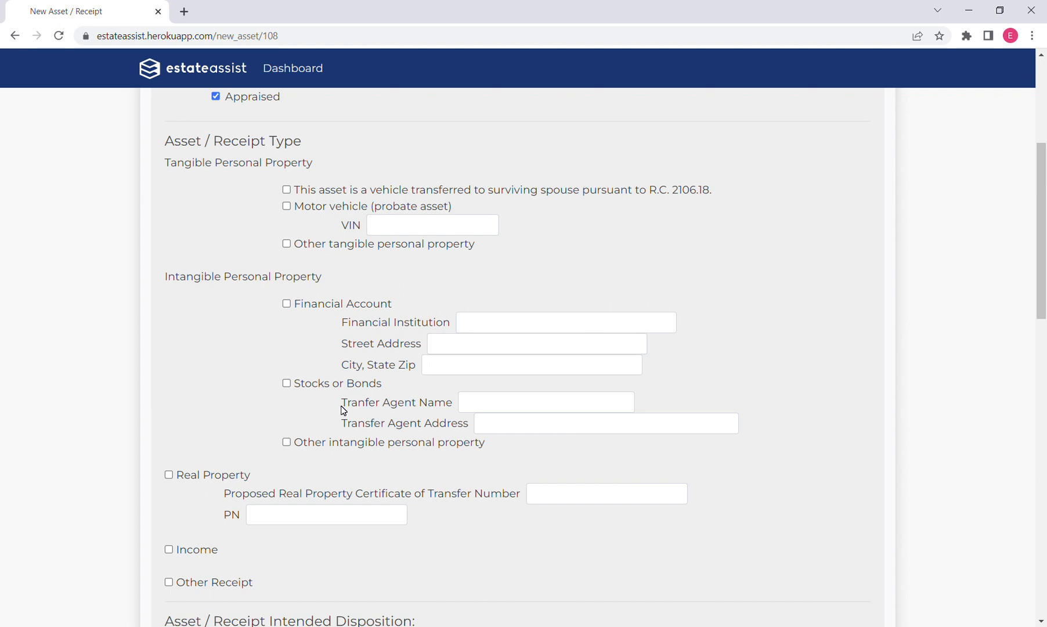
{"action": "left_click", "coordinate": [287, 207]}
{"action": "key", "text": "Tab"}
{"action": "type", "text": "85493jkjkdkgdkfgf9939"}
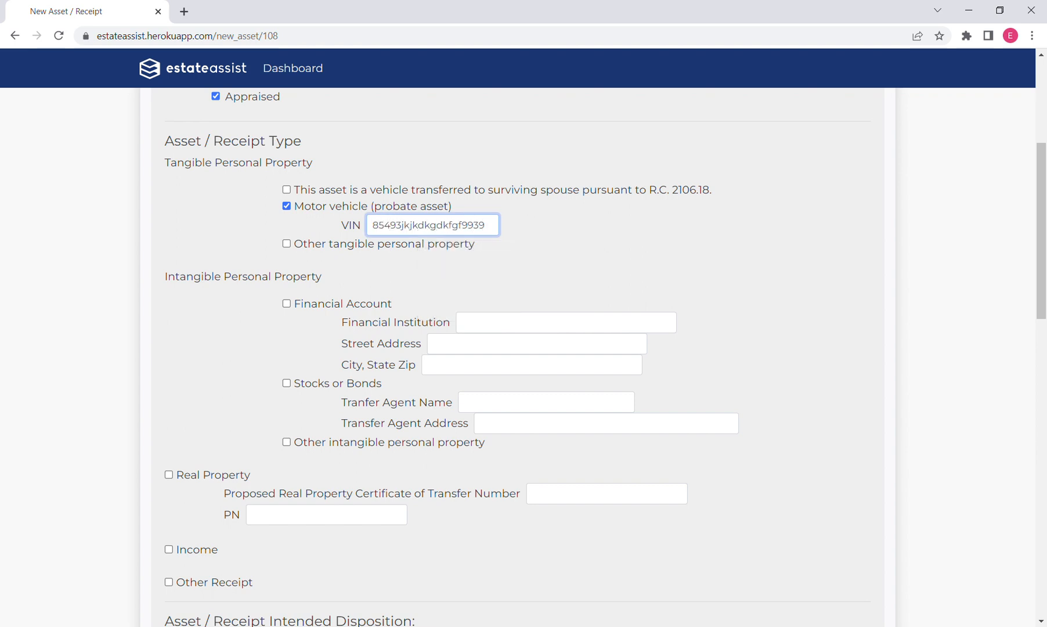
{"action": "left_click", "coordinate": [771, 293]}
Set the intended disposition to Sell, by Private sale, at the Best Obtainable price, on Cash terms.
{"action": "scroll", "coordinate": [771, 295], "scroll_direction": "down", "scroll_amount": 2}
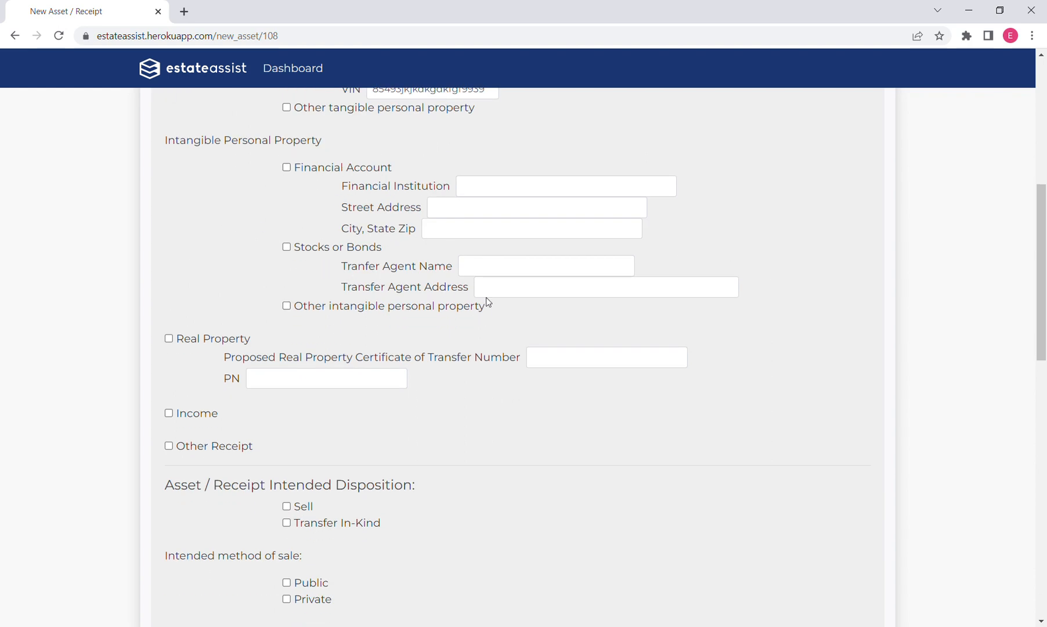
{"action": "scroll", "coordinate": [886, 322], "scroll_direction": "down", "scroll_amount": 3}
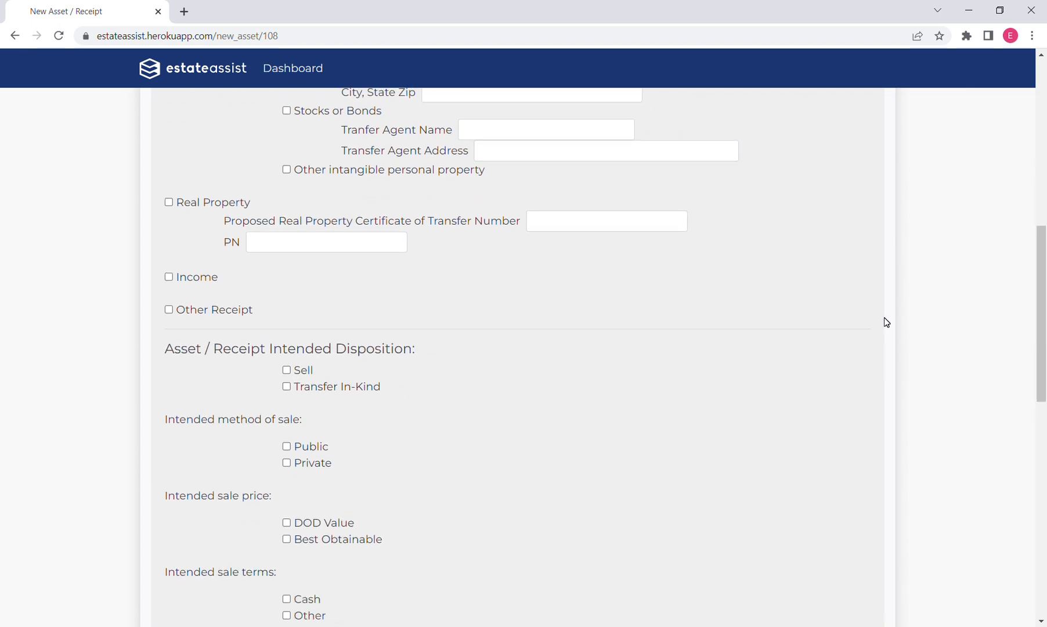
{"action": "scroll", "coordinate": [886, 322], "scroll_direction": "down", "scroll_amount": 1}
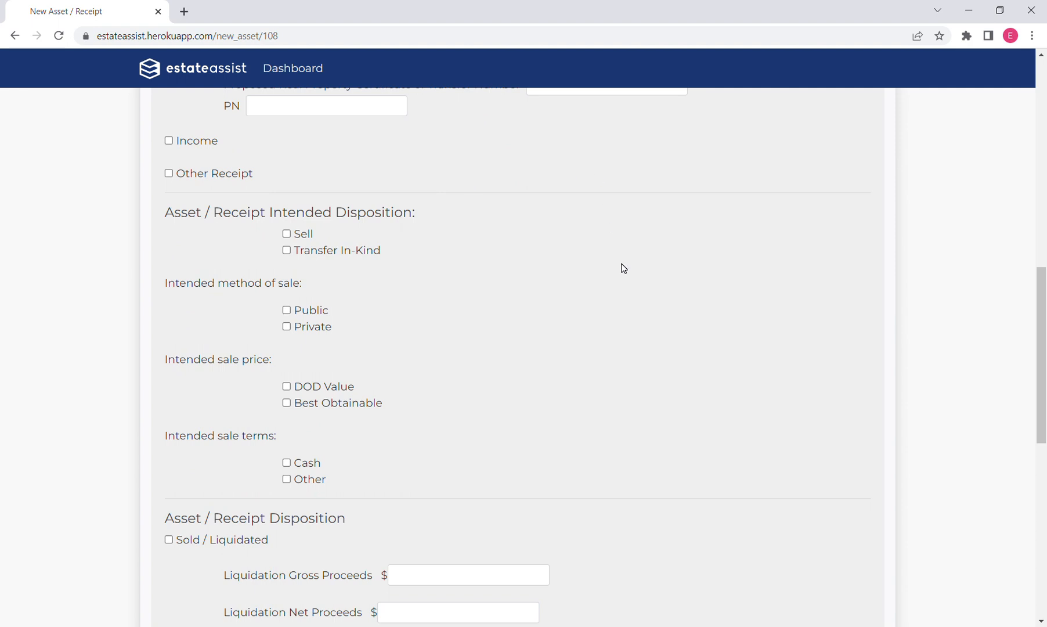
{"action": "scroll", "coordinate": [626, 290], "scroll_direction": "down", "scroll_amount": 1}
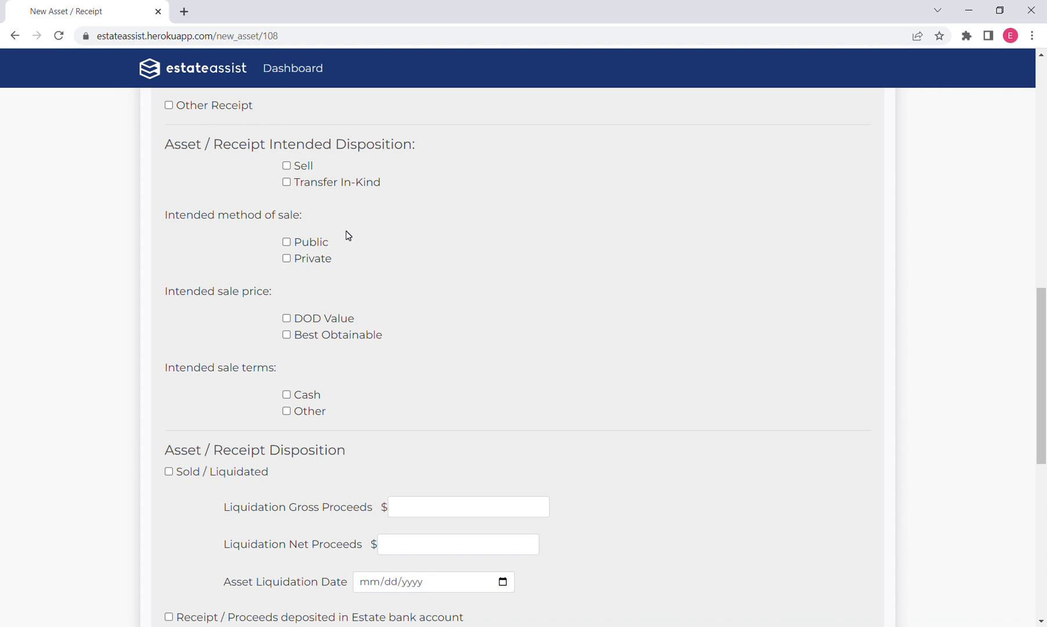
{"action": "left_click", "coordinate": [287, 167]}
{"action": "left_click", "coordinate": [287, 259]}
{"action": "left_click", "coordinate": [287, 336]}
{"action": "left_click", "coordinate": [287, 396]}
Mark the asset as Sold / Liquidated, with gross and net liquidation proceeds of $19500.00 each.
{"action": "scroll", "coordinate": [556, 314], "scroll_direction": "down", "scroll_amount": 4}
{"action": "scroll", "coordinate": [555, 315], "scroll_direction": "down", "scroll_amount": 1}
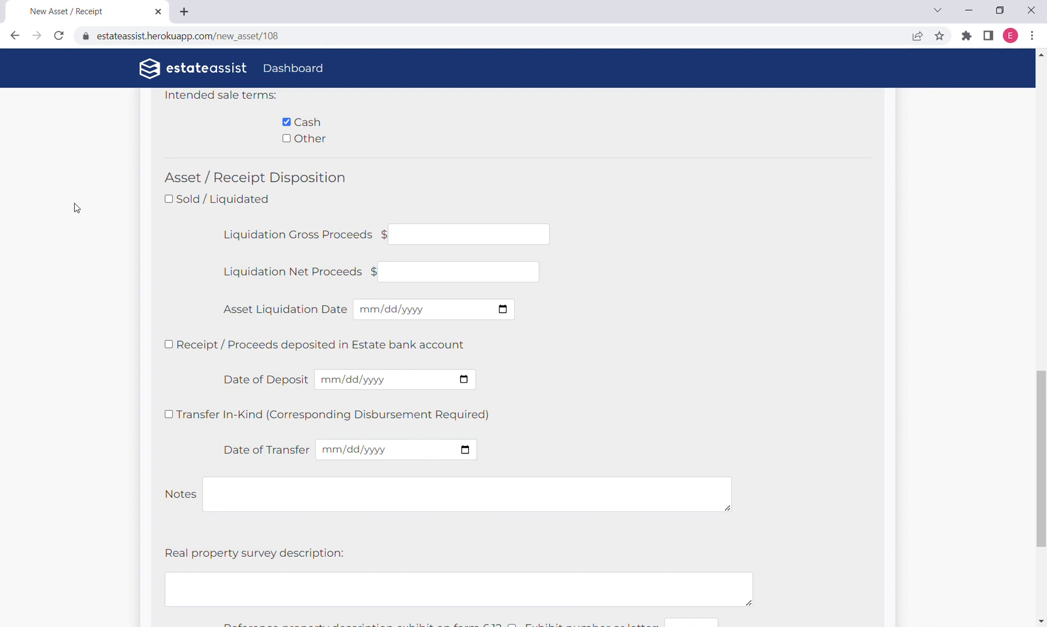
{"action": "left_click", "coordinate": [169, 199]}
{"action": "left_click", "coordinate": [429, 235]}
{"action": "type", "text": "19"}
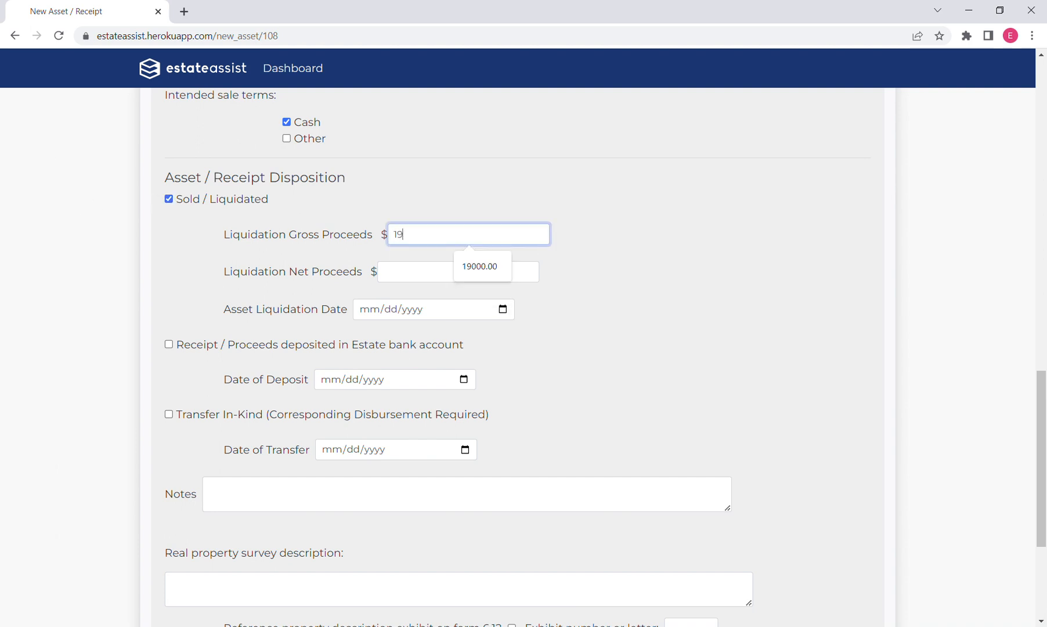
{"action": "type", "text": "500.00"}
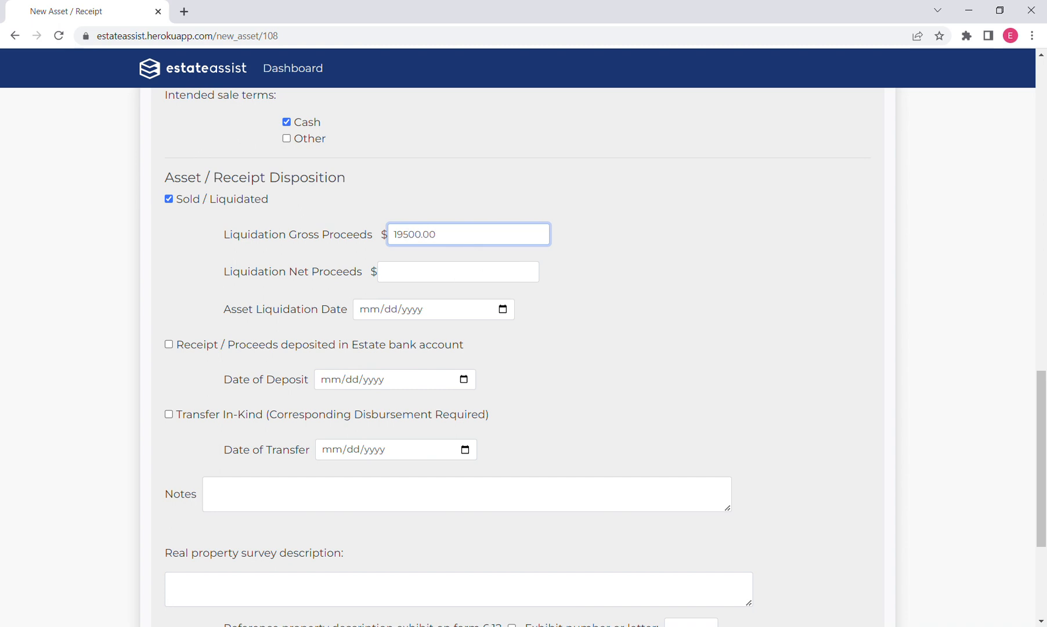
{"action": "key", "text": "Tab"}
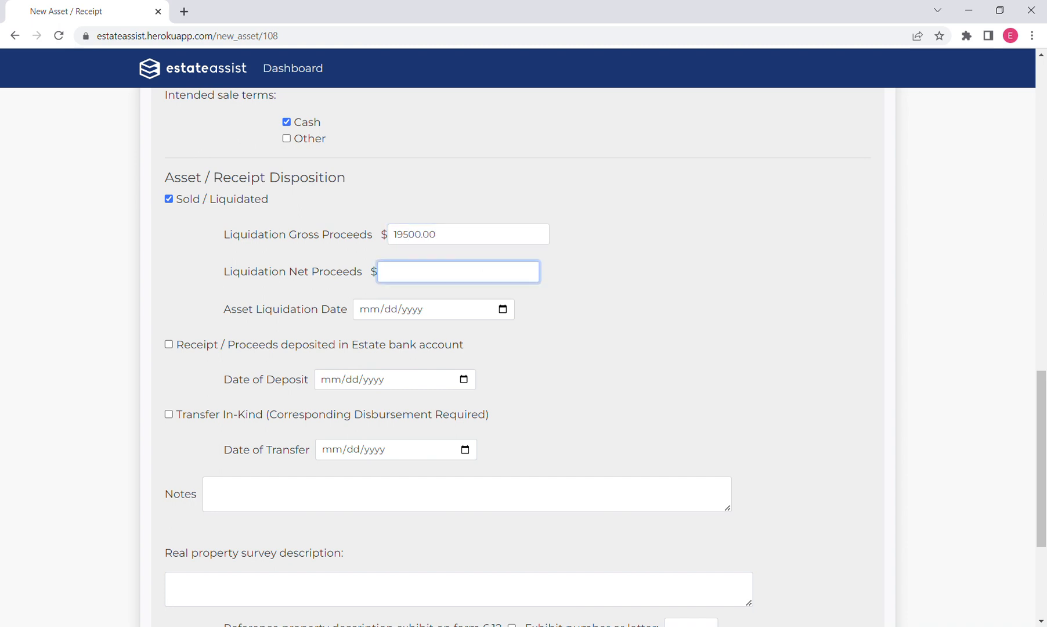
{"action": "type", "text": "19500.00"}
Set the asset liquidation date to 02/07/2023 and record the proceeds as deposited in the Estate bank account on 02/07/2023.
{"action": "left_click", "coordinate": [502, 309]}
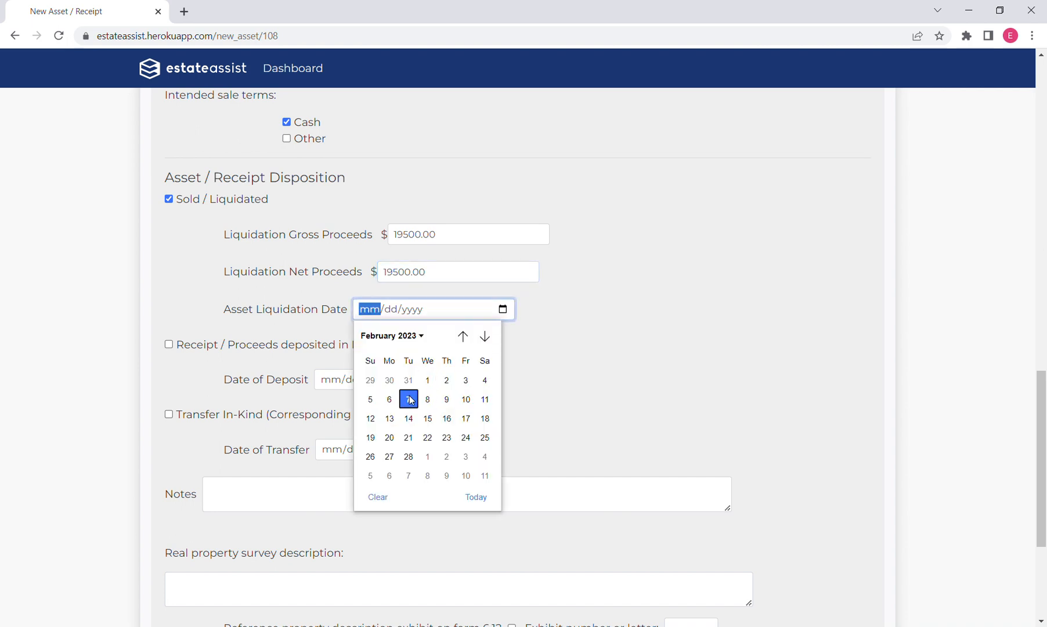
{"action": "left_click", "coordinate": [409, 400]}
{"action": "left_click", "coordinate": [168, 345]}
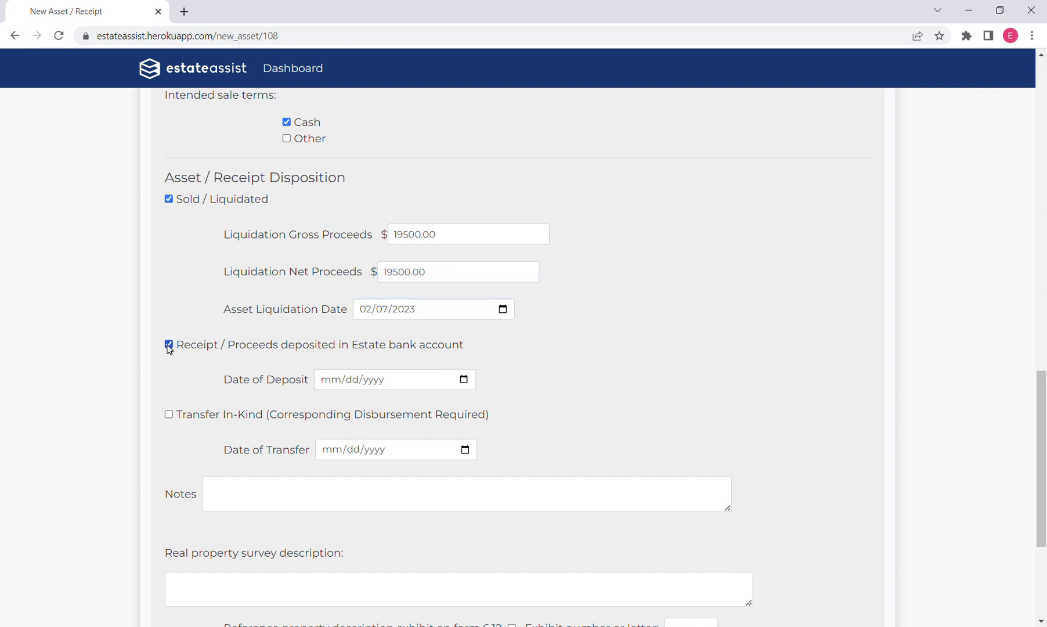
{"action": "left_click", "coordinate": [464, 380]}
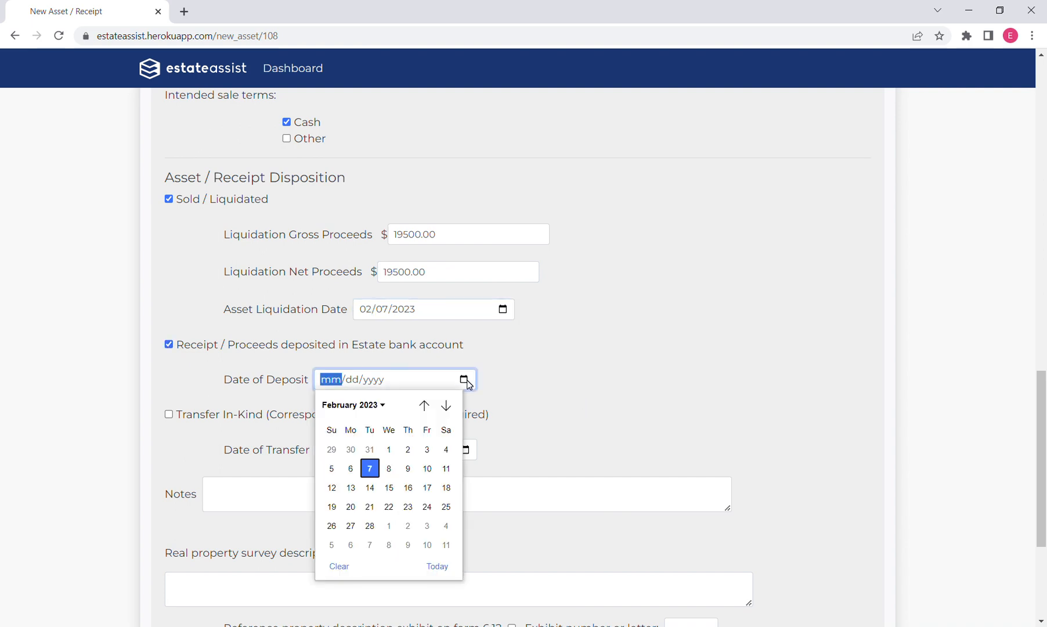
{"action": "left_click", "coordinate": [375, 469]}
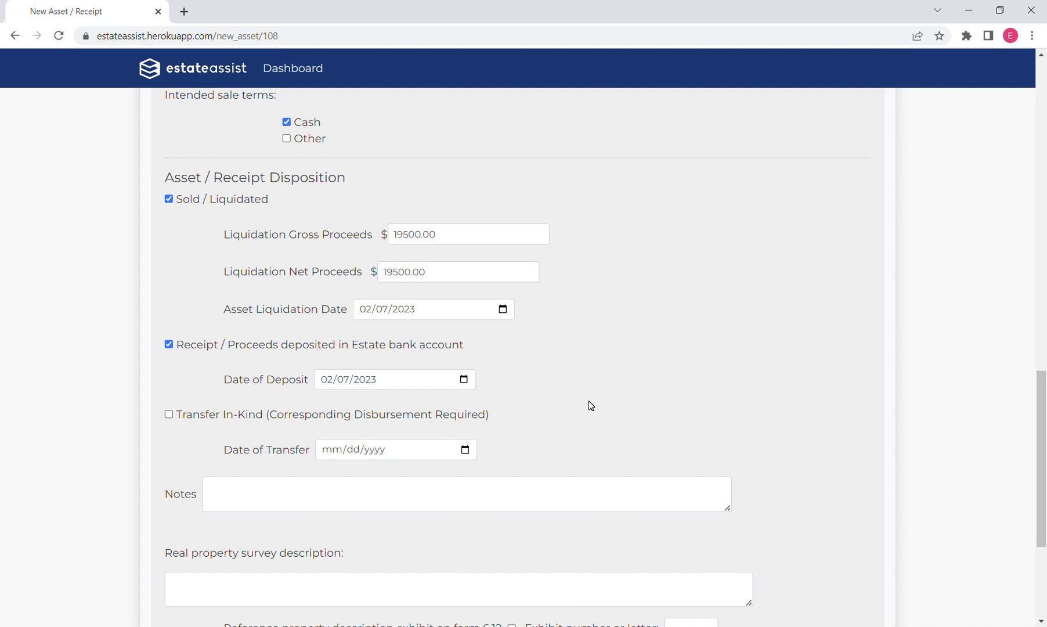
Review the completed asset form, from the description and asset type through the disposition details, notes and survey description fields.
{"action": "scroll", "coordinate": [590, 405], "scroll_direction": "down", "scroll_amount": 3}
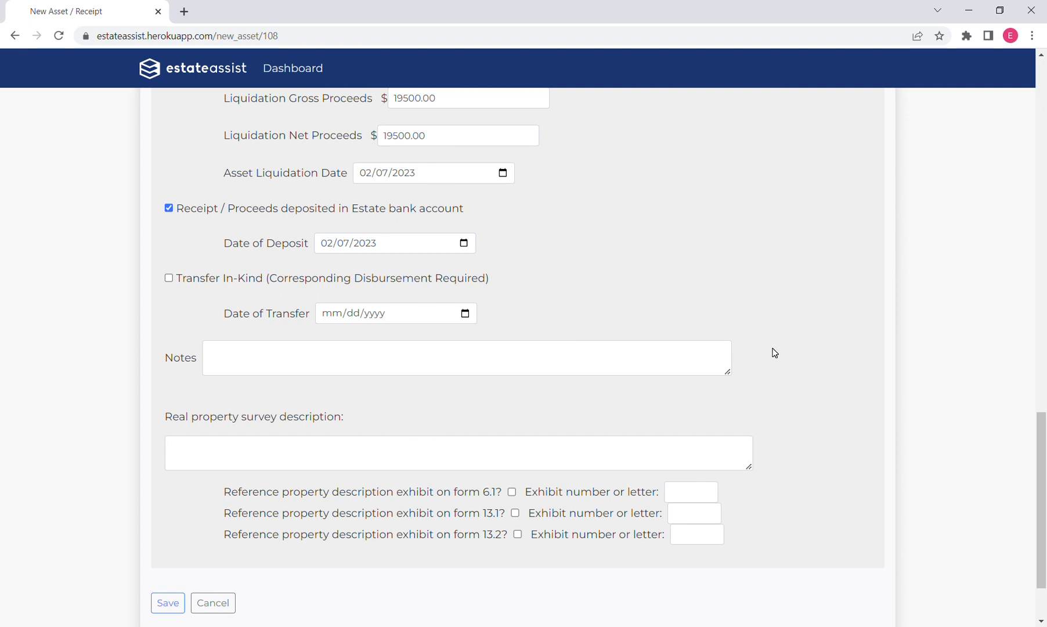
{"action": "scroll", "coordinate": [775, 353], "scroll_direction": "up", "scroll_amount": 1}
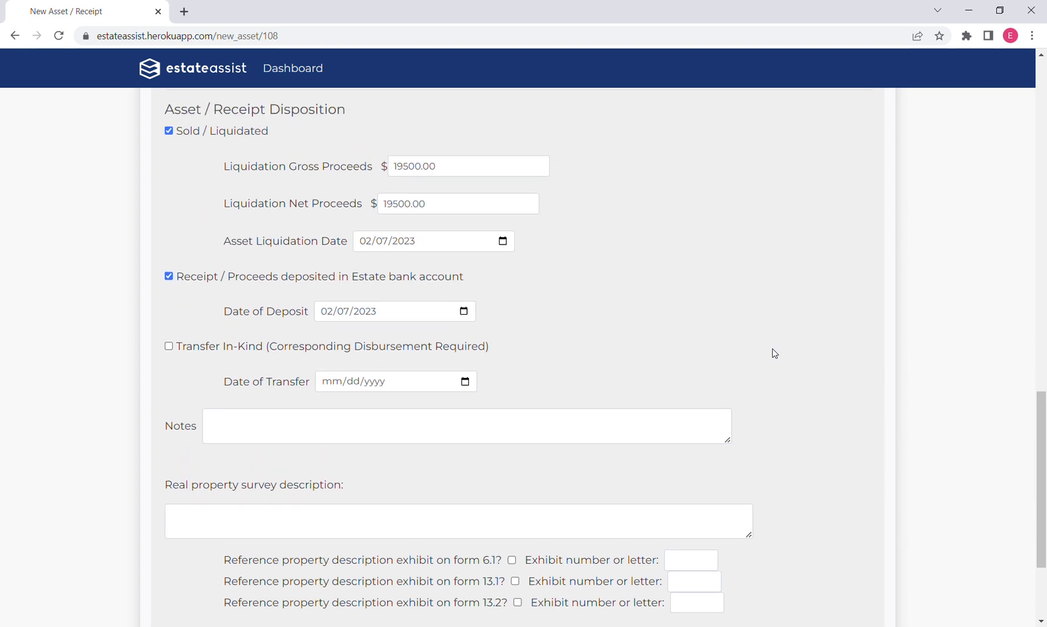
{"action": "scroll", "coordinate": [774, 353], "scroll_direction": "up", "scroll_amount": 1}
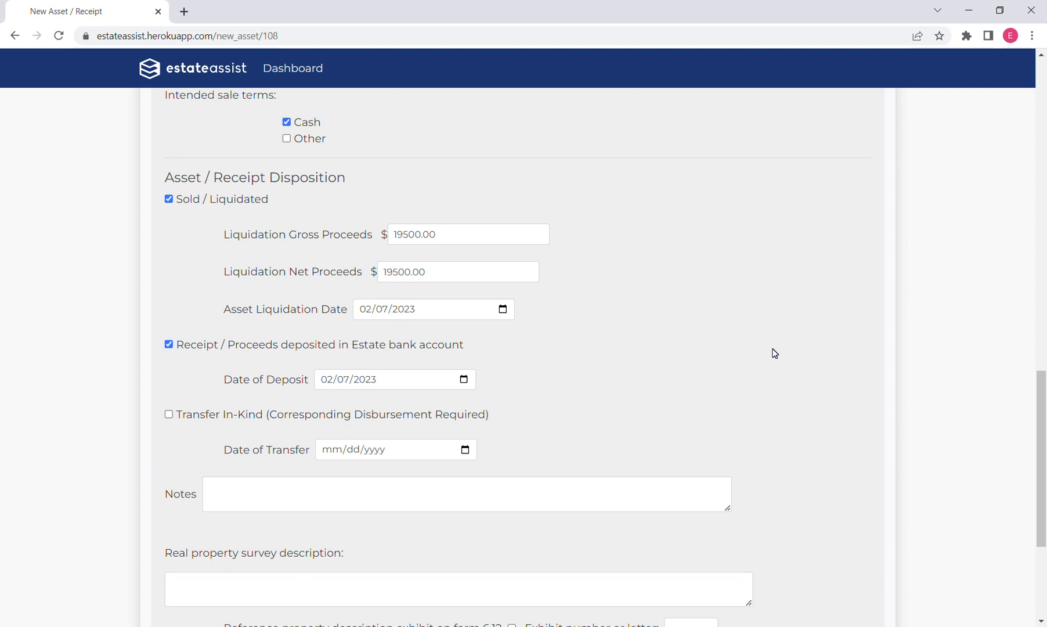
{"action": "scroll", "coordinate": [774, 353], "scroll_direction": "up", "scroll_amount": 1}
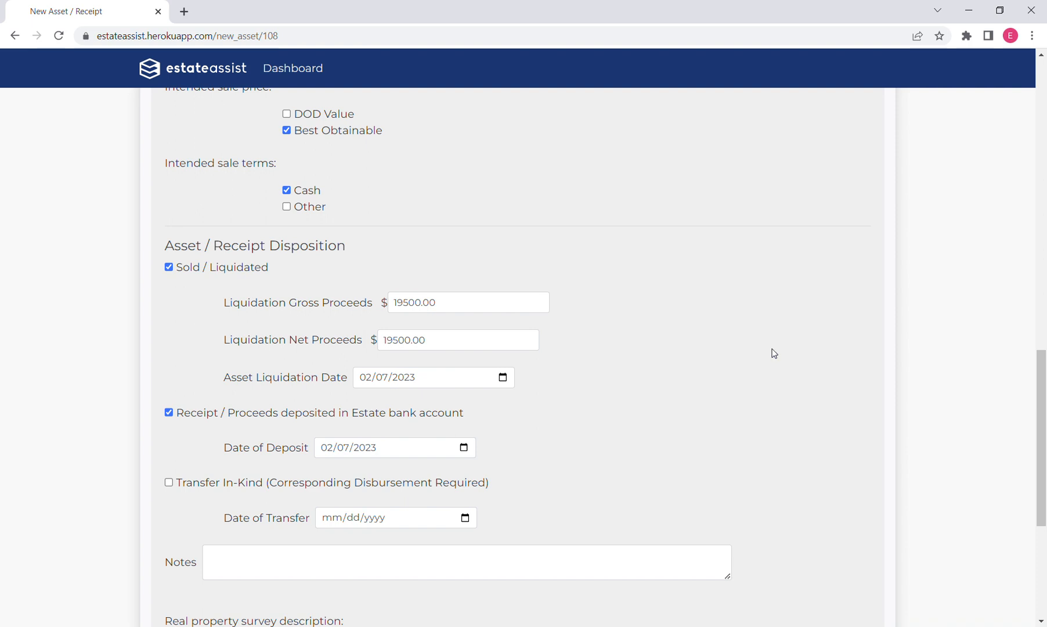
{"action": "scroll", "coordinate": [749, 358], "scroll_direction": "up", "scroll_amount": 12}
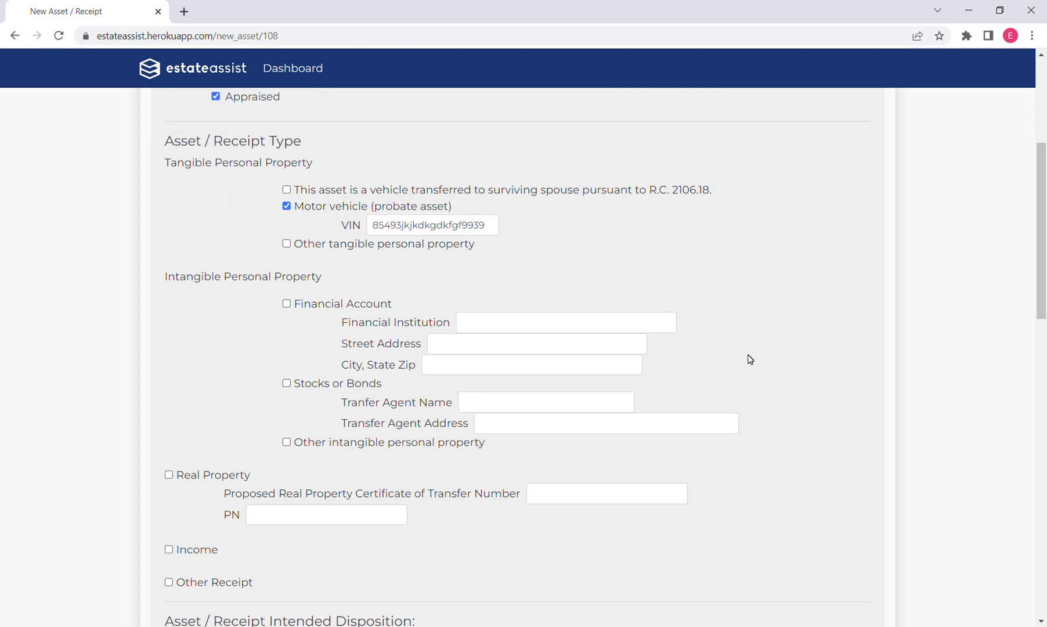
{"action": "scroll", "coordinate": [750, 359], "scroll_direction": "down", "scroll_amount": 10}
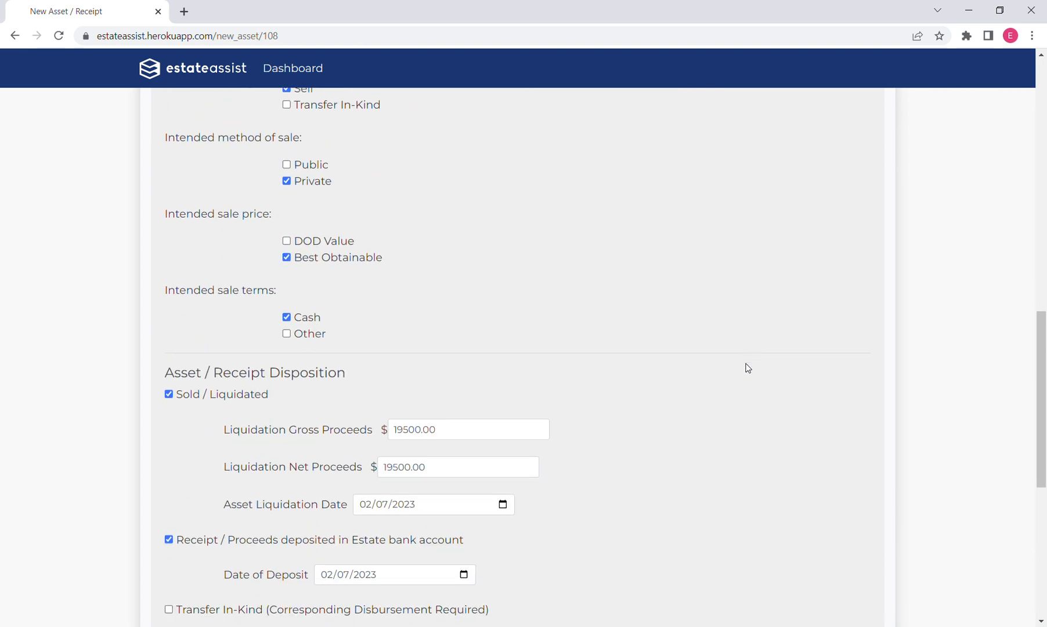
{"action": "scroll", "coordinate": [748, 368], "scroll_direction": "down", "scroll_amount": 1}
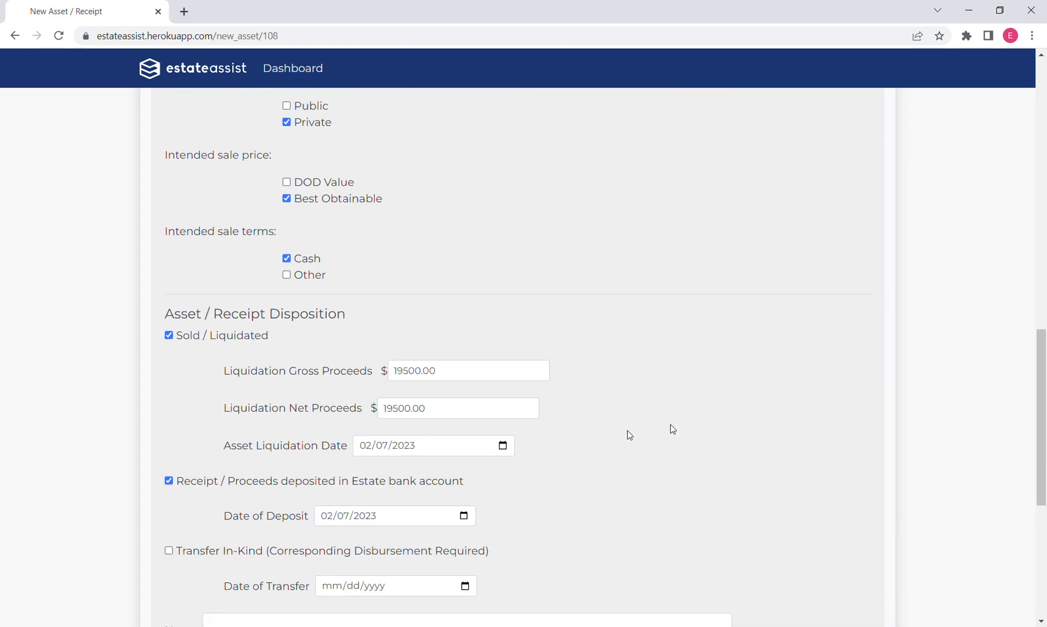
{"action": "scroll", "coordinate": [663, 430], "scroll_direction": "up", "scroll_amount": 14}
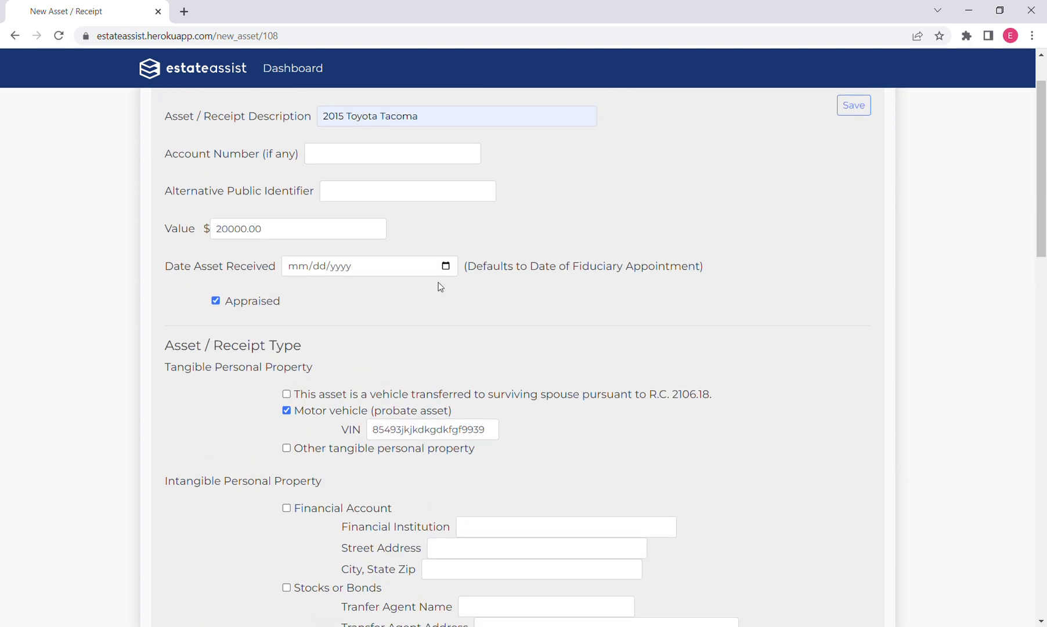
{"action": "scroll", "coordinate": [760, 363], "scroll_direction": "down", "scroll_amount": 6}
{"action": "scroll", "coordinate": [761, 363], "scroll_direction": "down", "scroll_amount": 3}
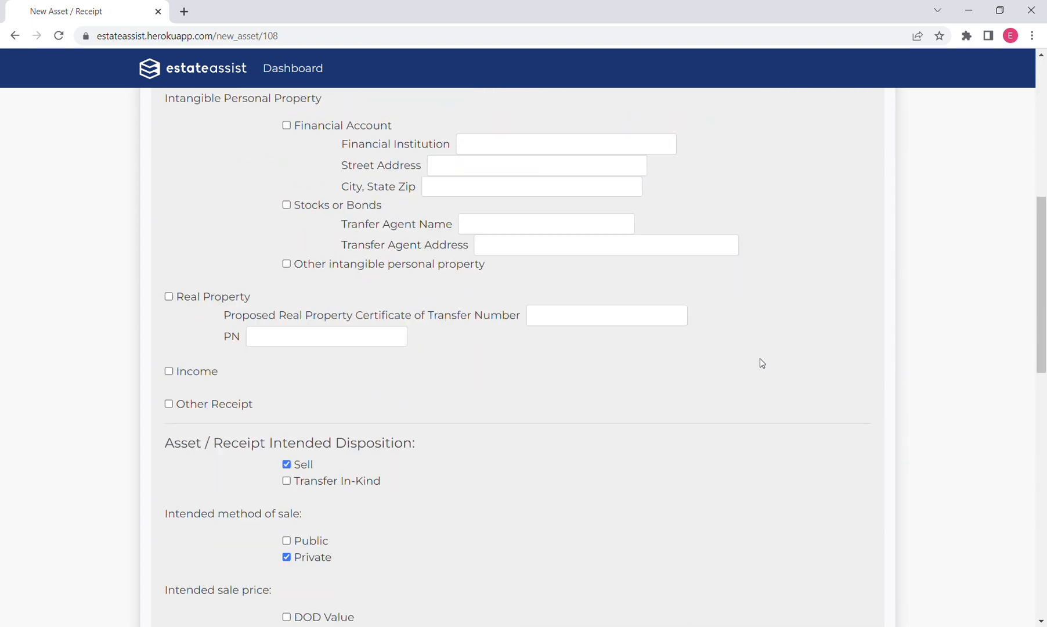